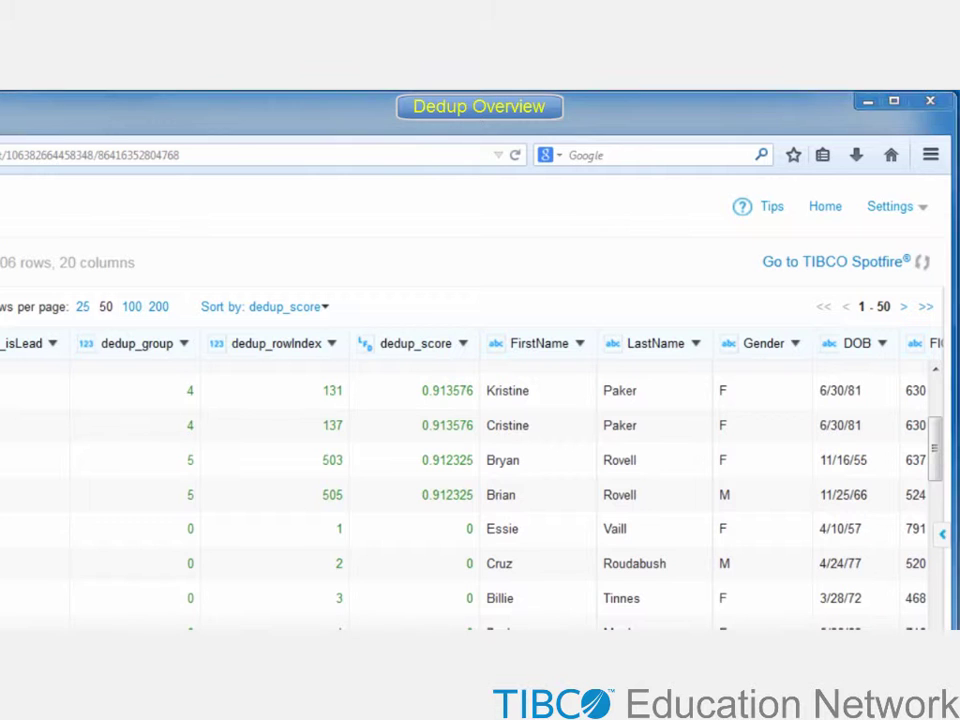
scroll(470, 480, "right", 3)
scroll(470, 480, "right", 1)
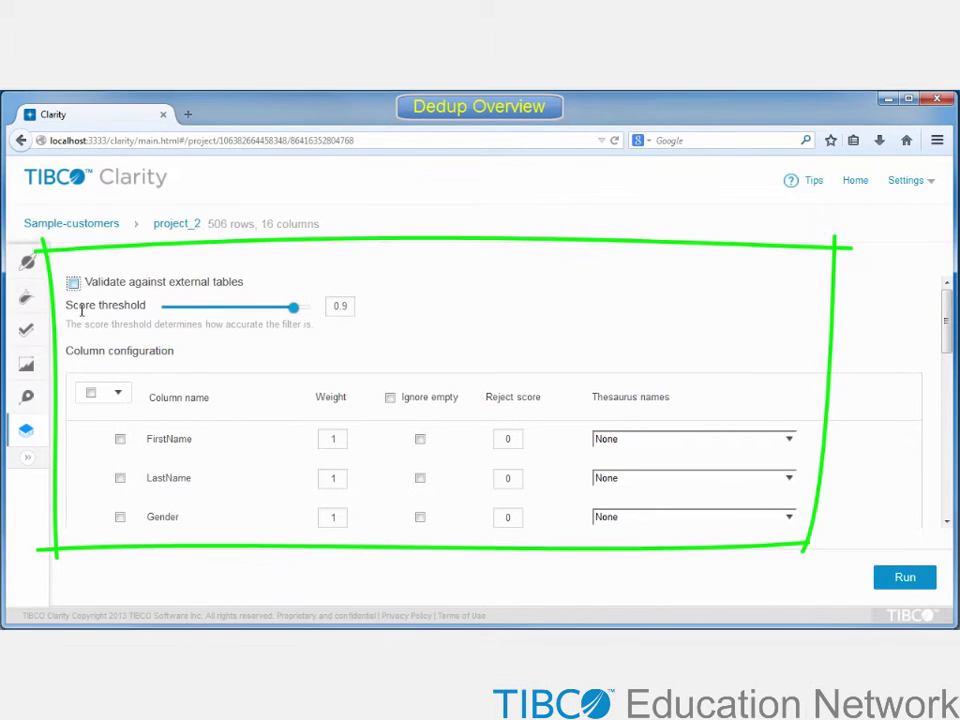
left_click(118, 394)
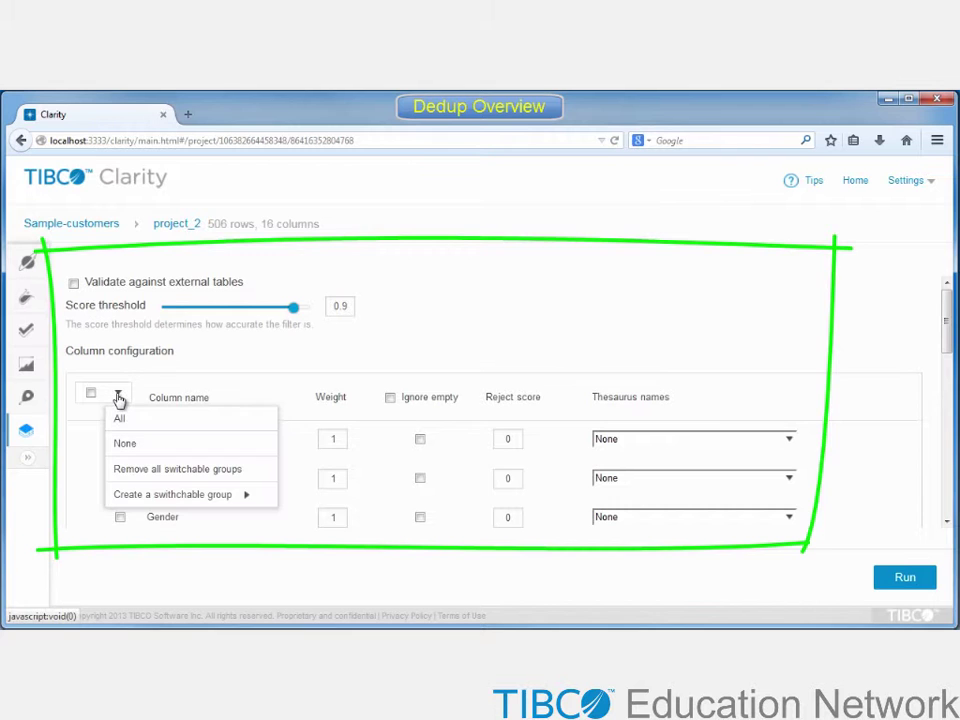
left_click(231, 364)
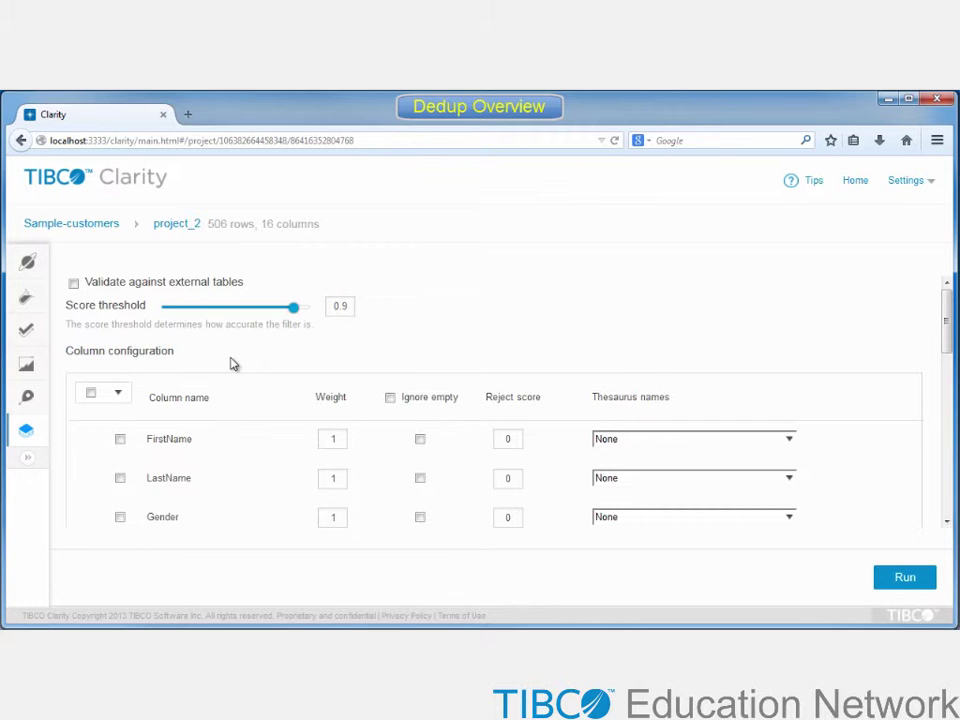
- Set up and test a Pattern server connection named MyConnection with the server URL URL:Port and Remember me enabled
left_click(855, 182)
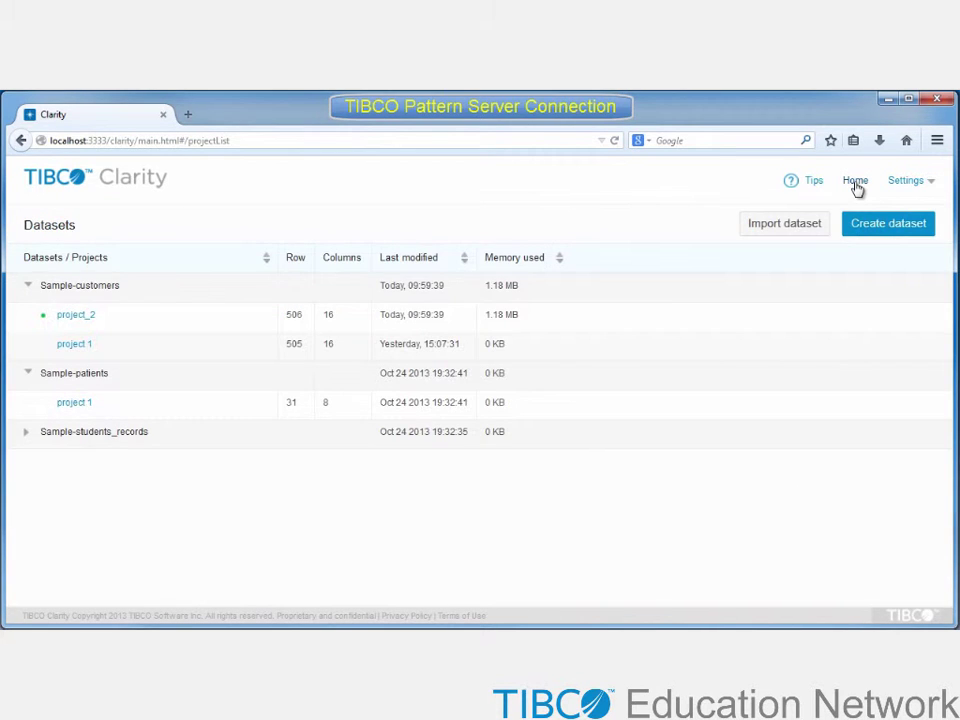
left_click(930, 186)
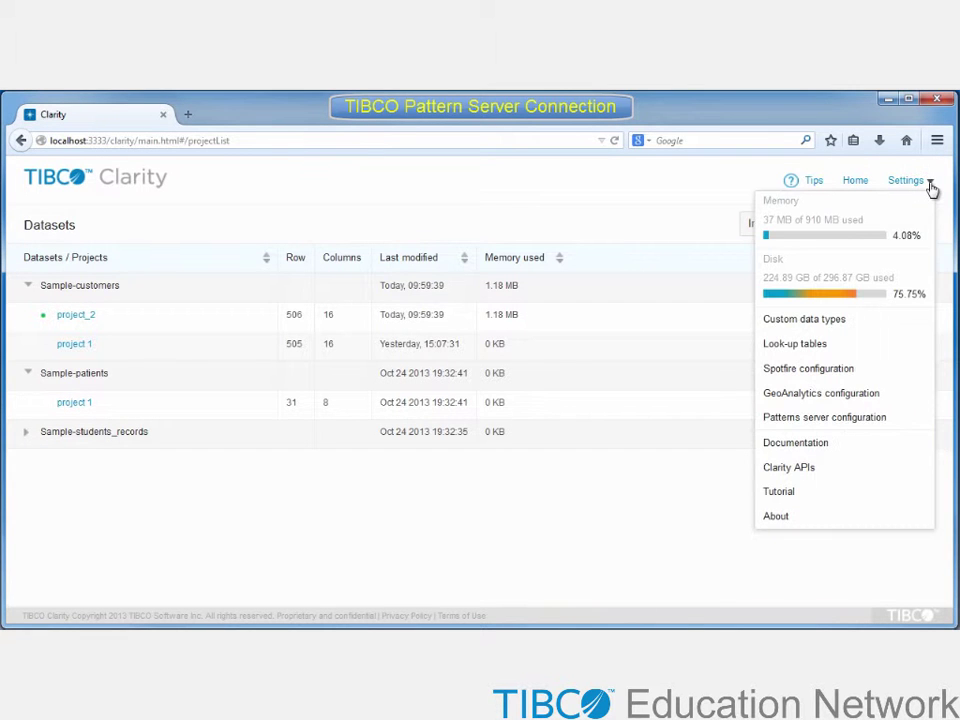
left_click(909, 424)
left_click(512, 294)
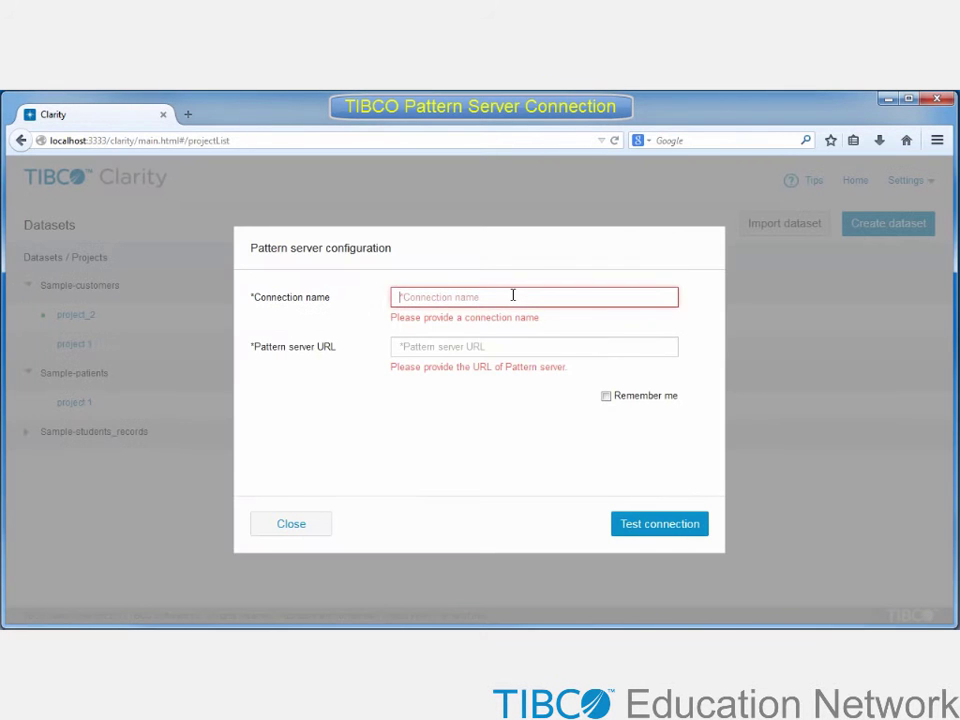
type("MyConnection")
left_click(514, 332)
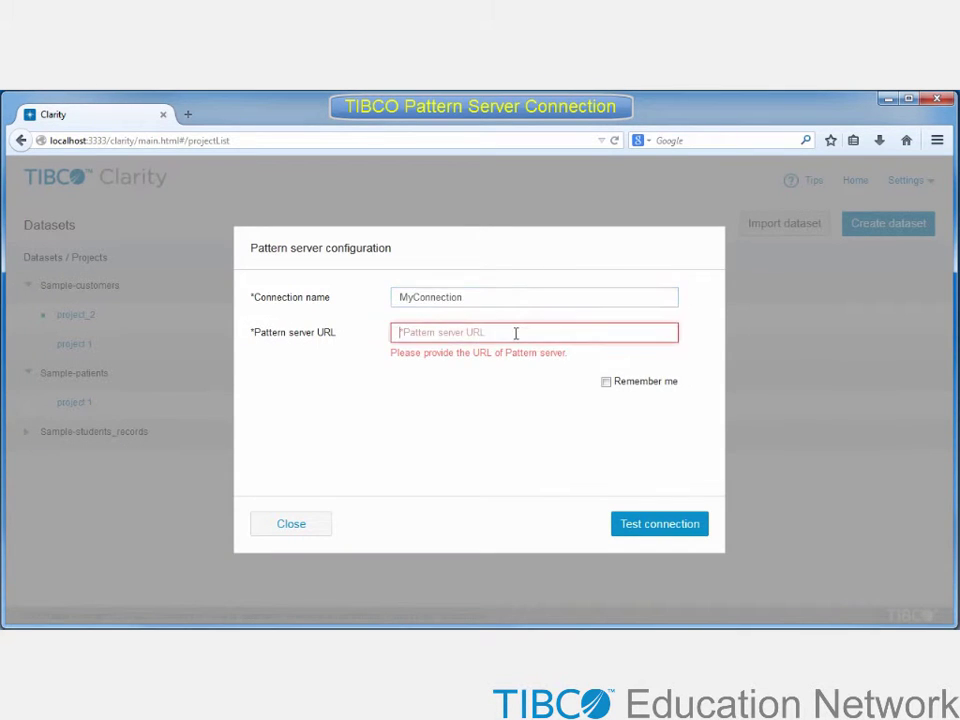
type("URL:Port")
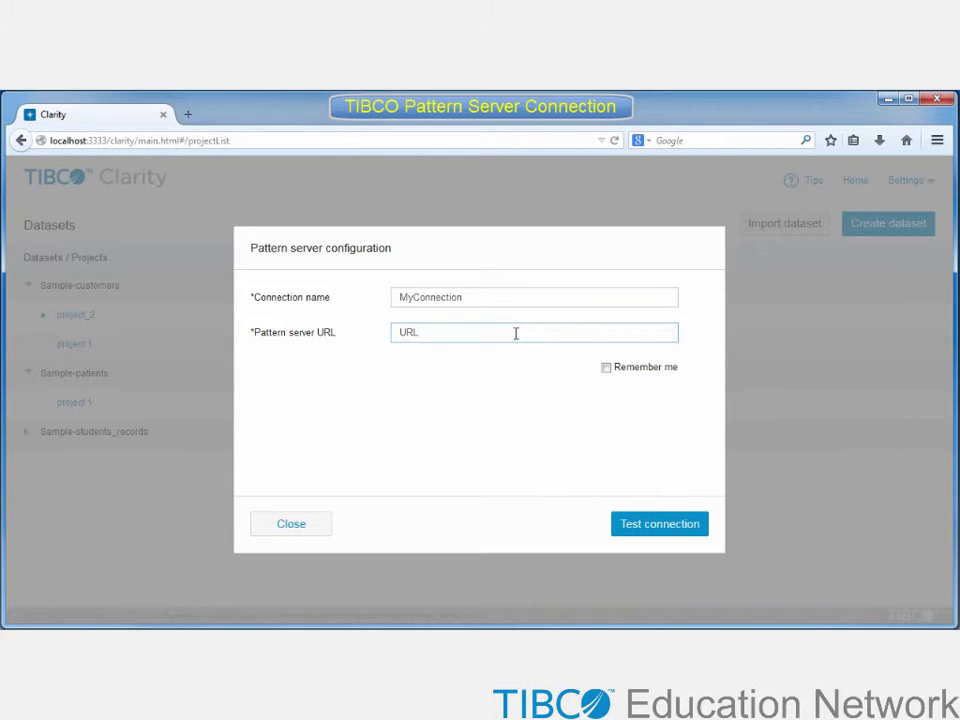
left_click(606, 368)
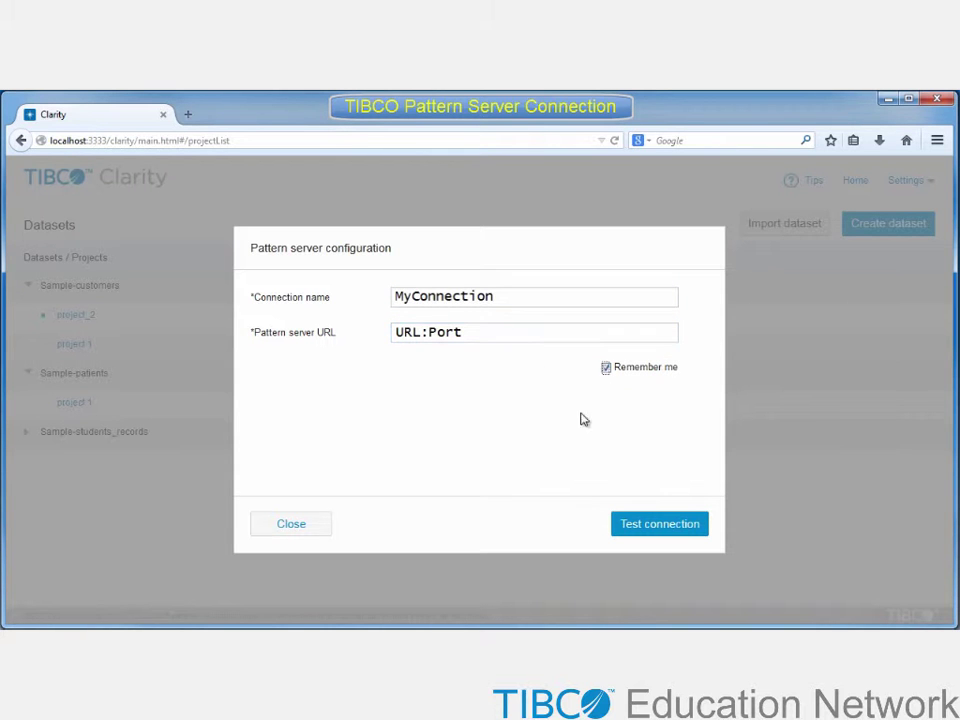
left_click(652, 523)
left_click(295, 530)
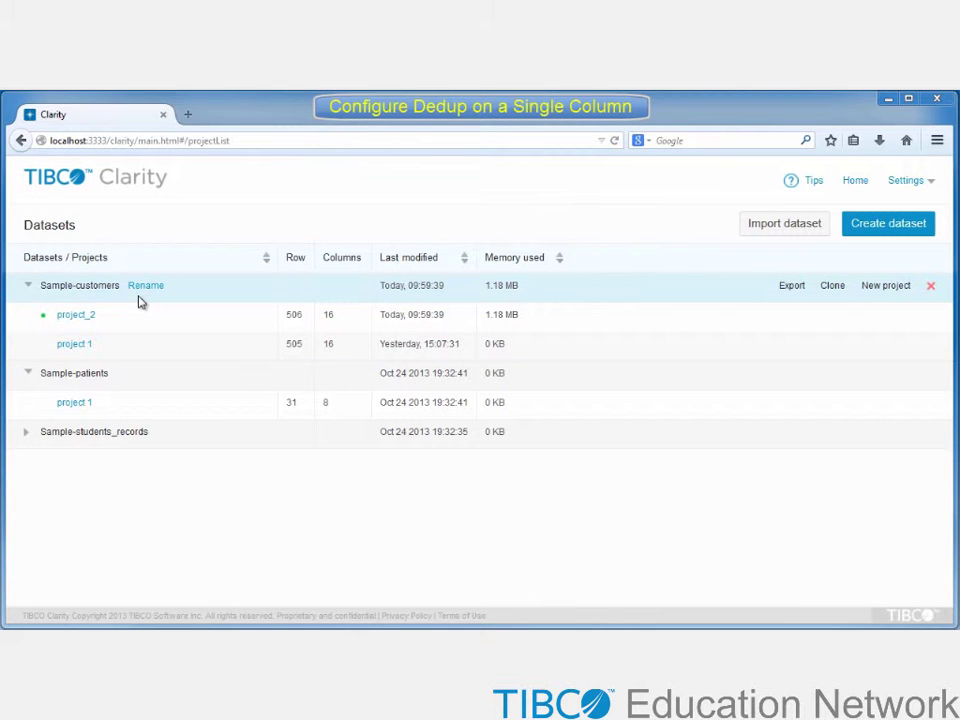
- Run Dedup on the LastName column of project 1 in the Sample-customers dataset with a score threshold of 0.9
left_click(66, 344)
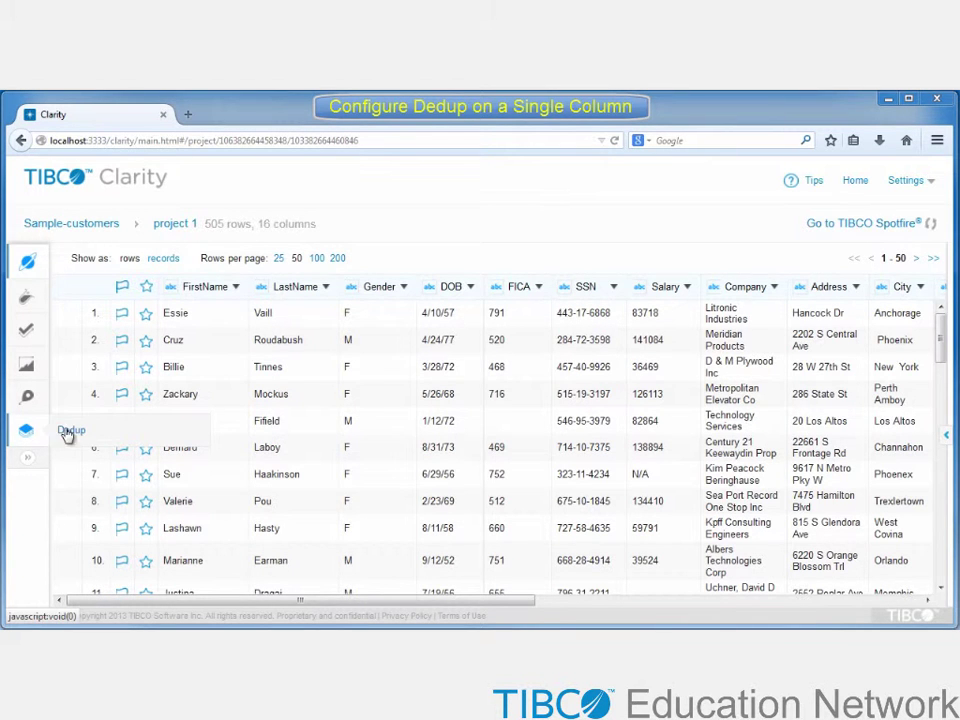
left_click(100, 435)
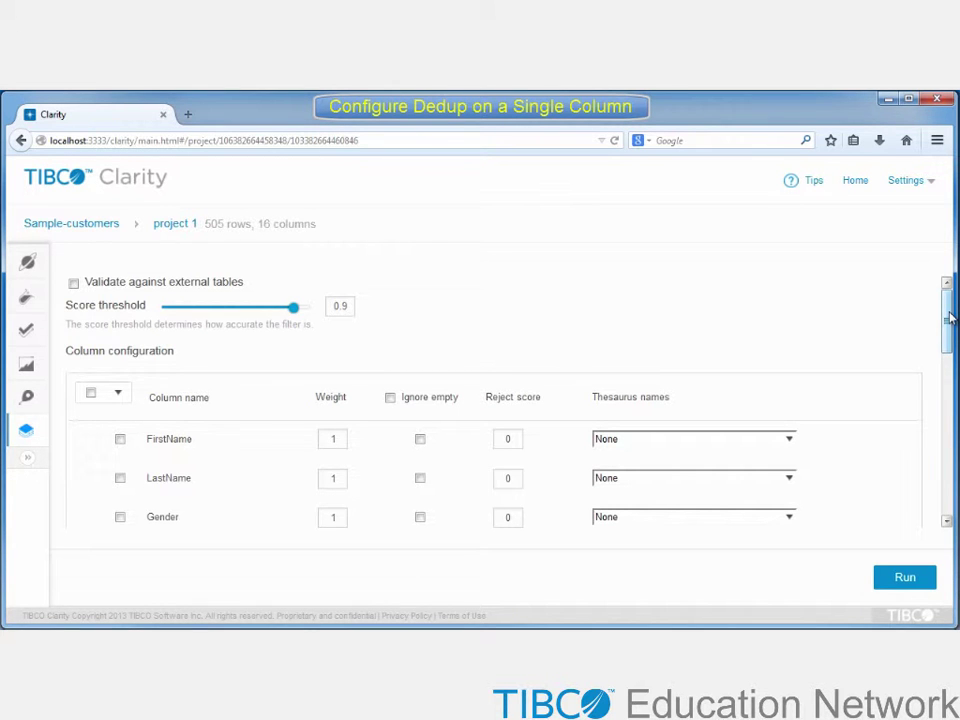
mouse_move(950, 318)
left_mouse_down()
mouse_move(950, 377)
mouse_move(950, 310)
left_mouse_up()
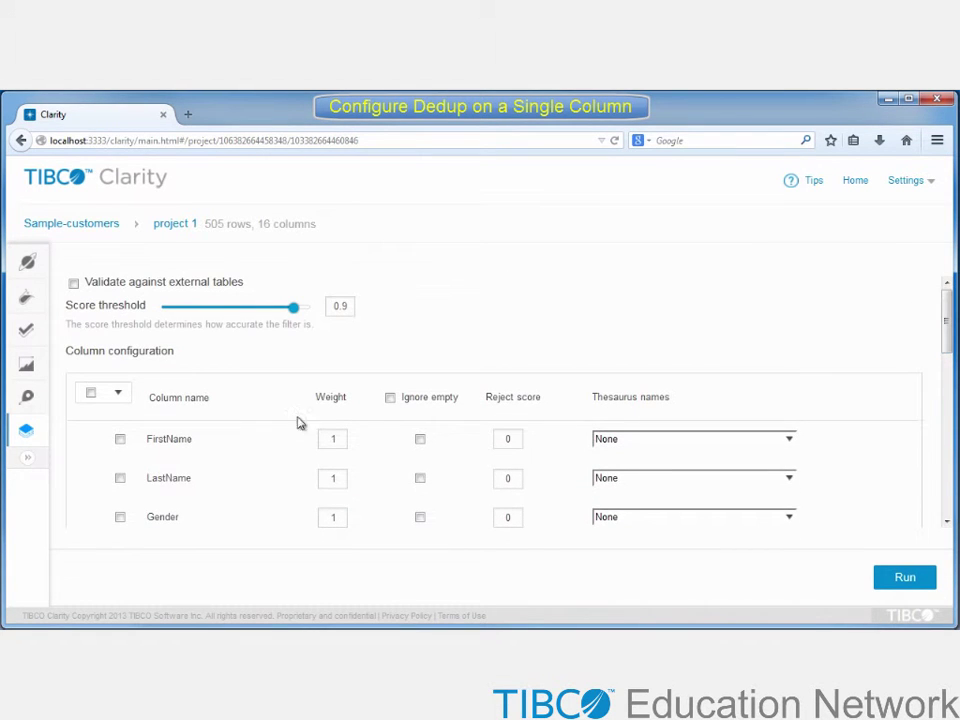
left_click(120, 479)
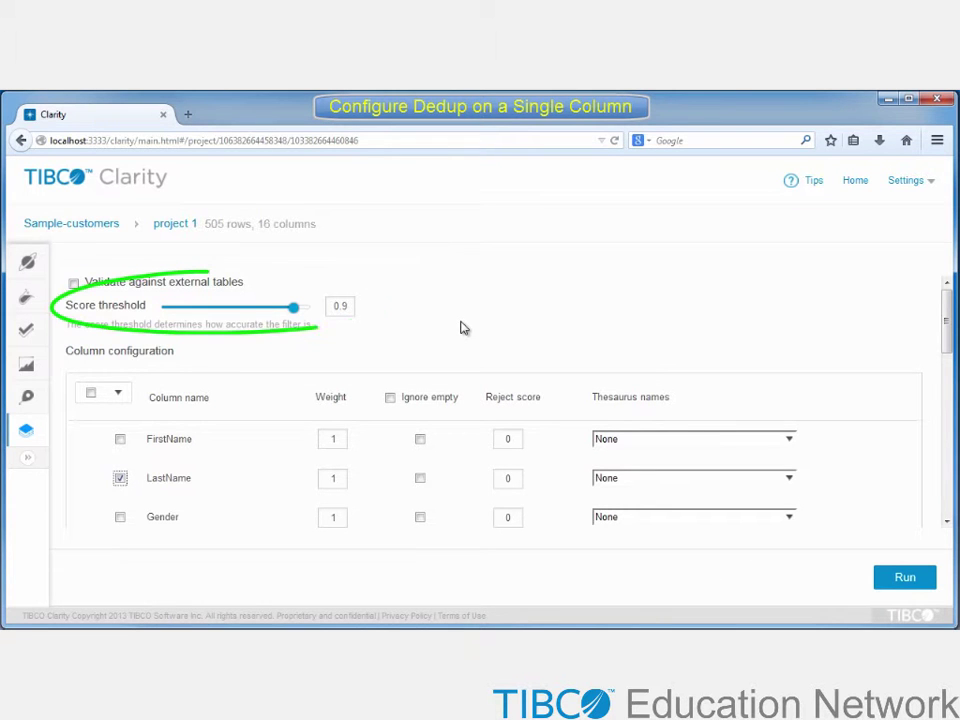
mouse_move(293, 311)
left_mouse_down()
mouse_move(258, 314)
mouse_move(296, 315)
left_mouse_up()
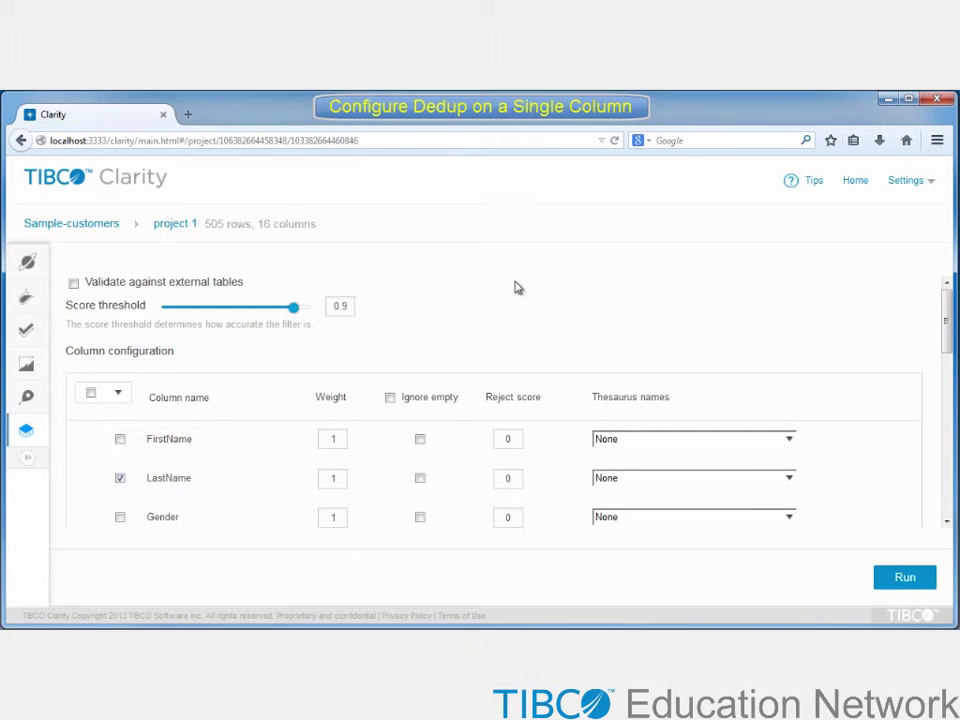
left_click(903, 582)
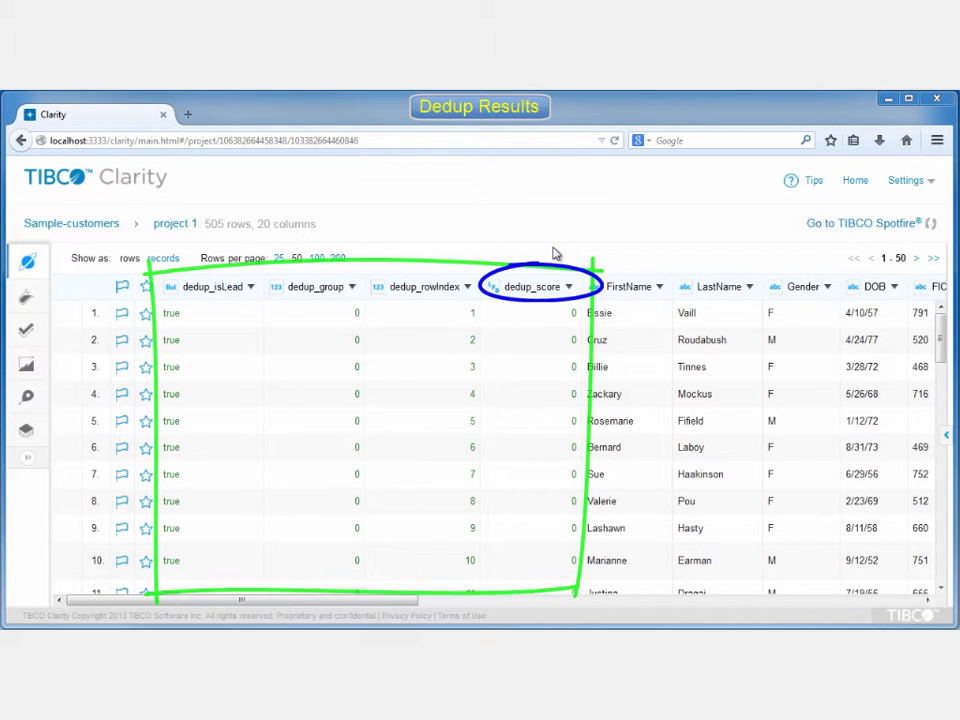
- Sort the rows by dedup_score as numbers with the largest values first
left_click(568, 287)
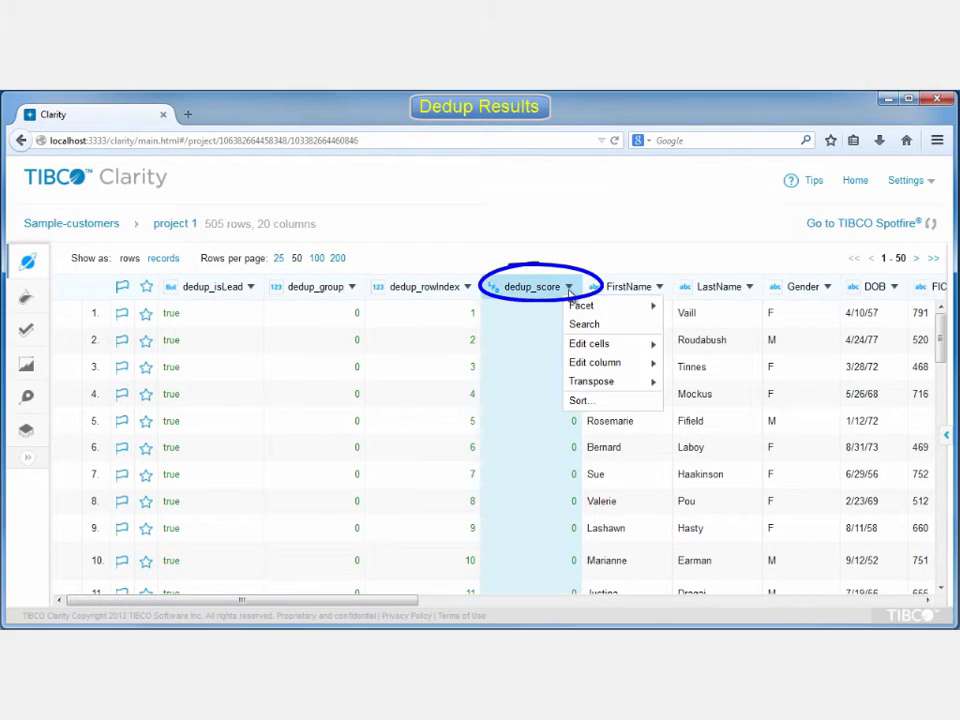
left_click(597, 408)
left_click(383, 464)
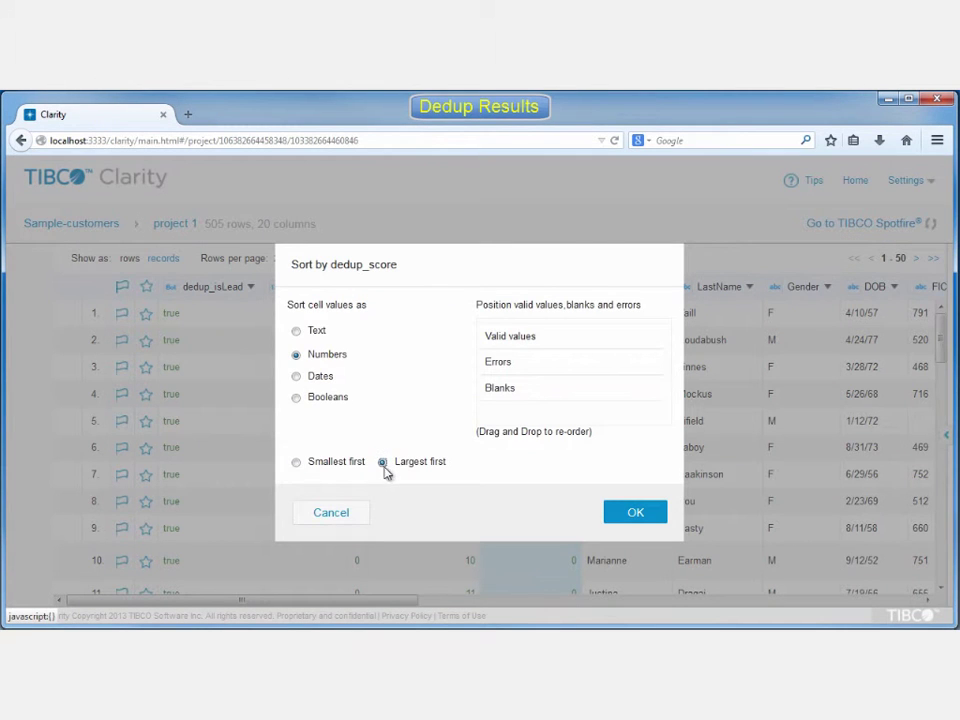
left_click(624, 514)
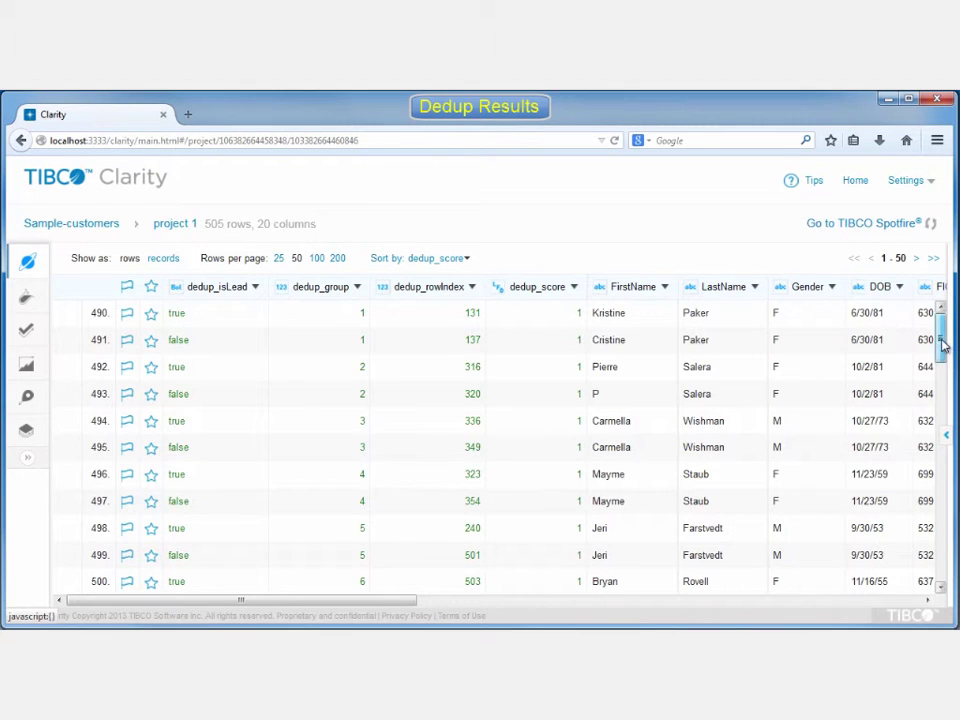
- Examine the dedup_group, dedup_score, dedup_isLead and dedup_rowIndex columns for matched and unmatched customer rows
mouse_move(943, 345)
left_mouse_down()
mouse_move(943, 381)
mouse_move(940, 345)
left_mouse_up()
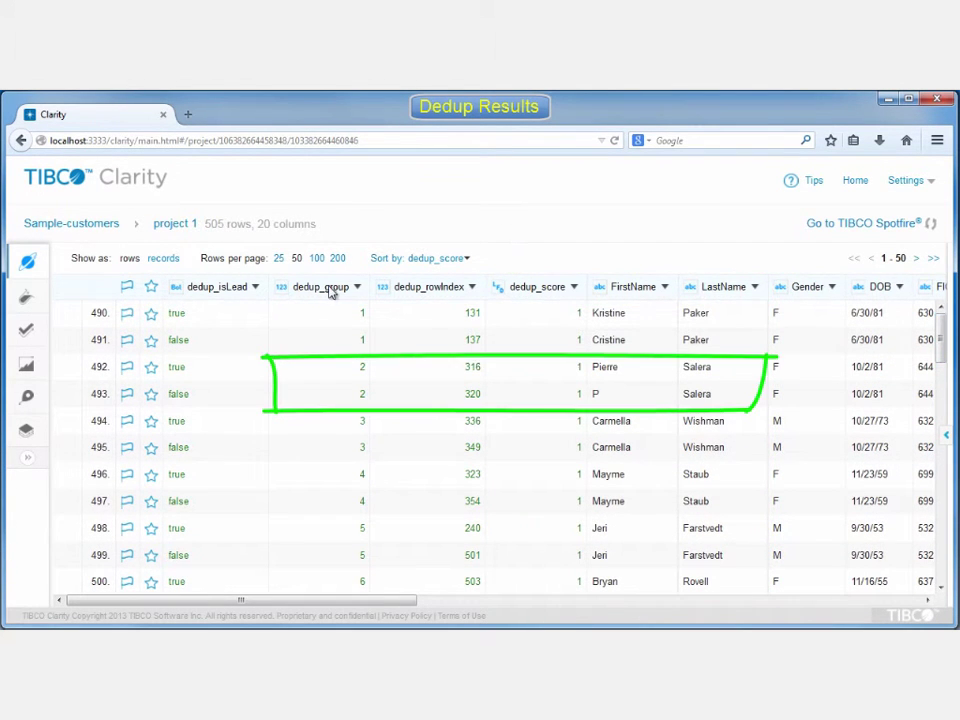
mouse_move(331, 291)
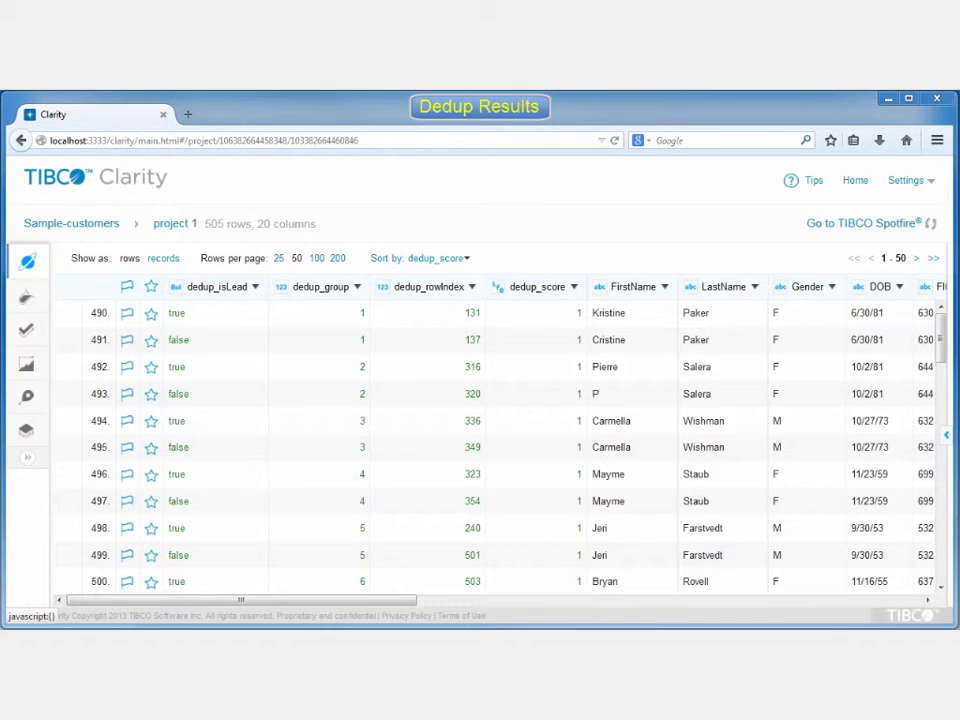
left_click_drag(943, 339, 943, 379)
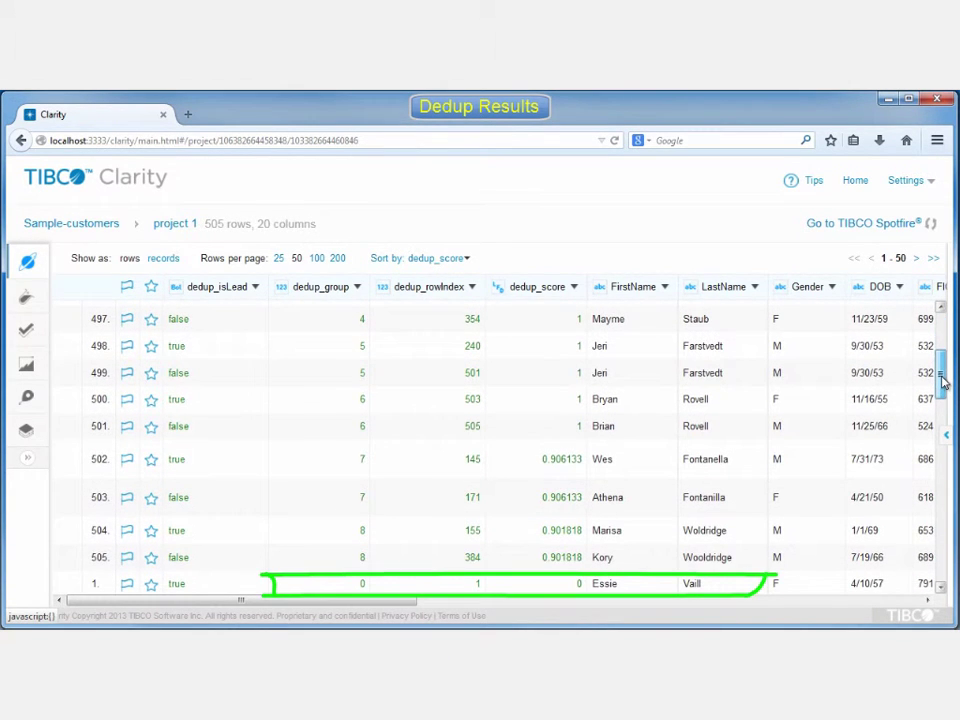
left_click_drag(943, 380, 943, 320)
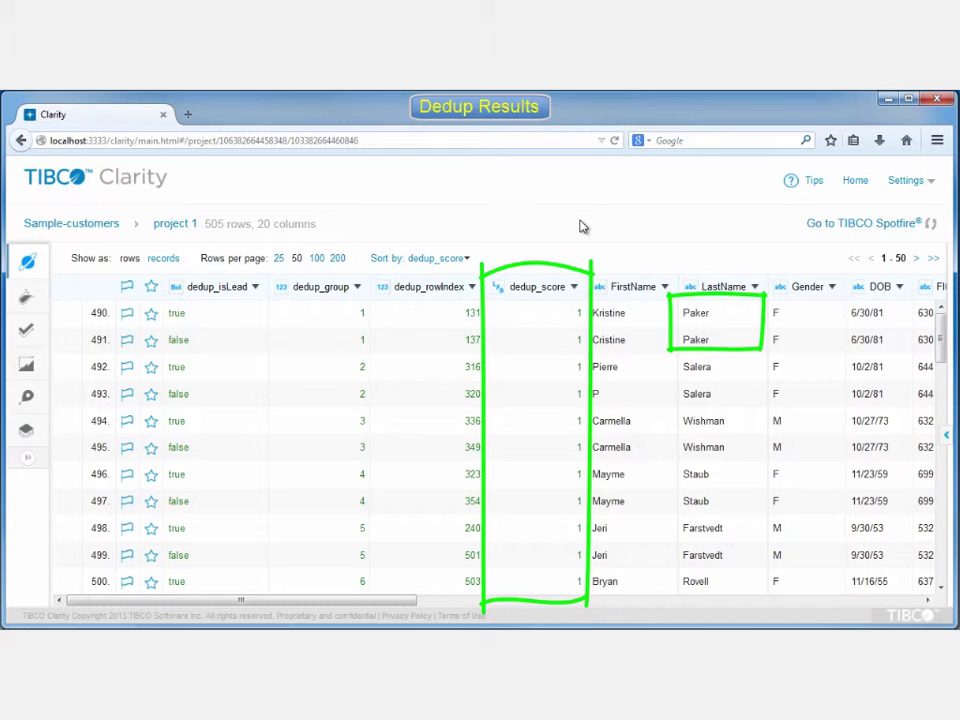
left_click_drag(940, 340, 943, 397)
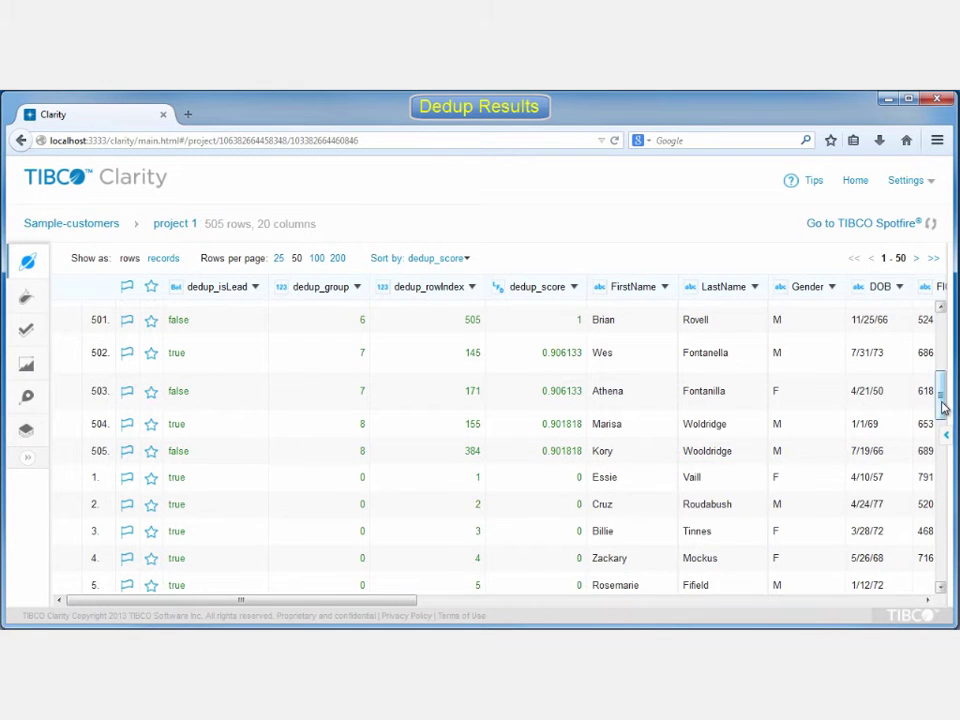
scroll(708, 302, "down", 1)
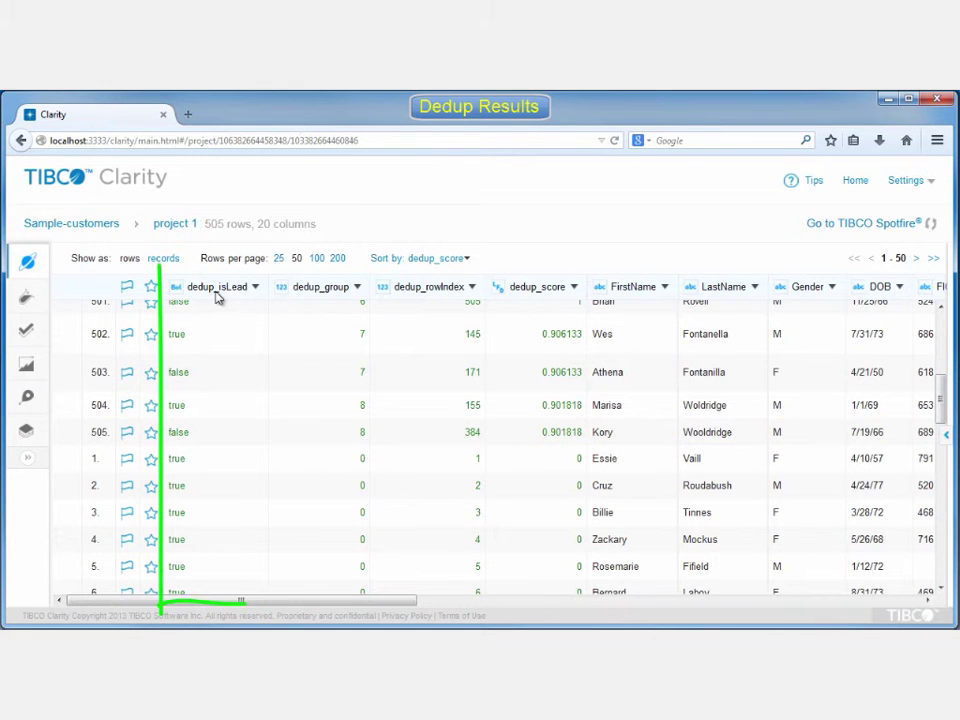
mouse_move(217, 298)
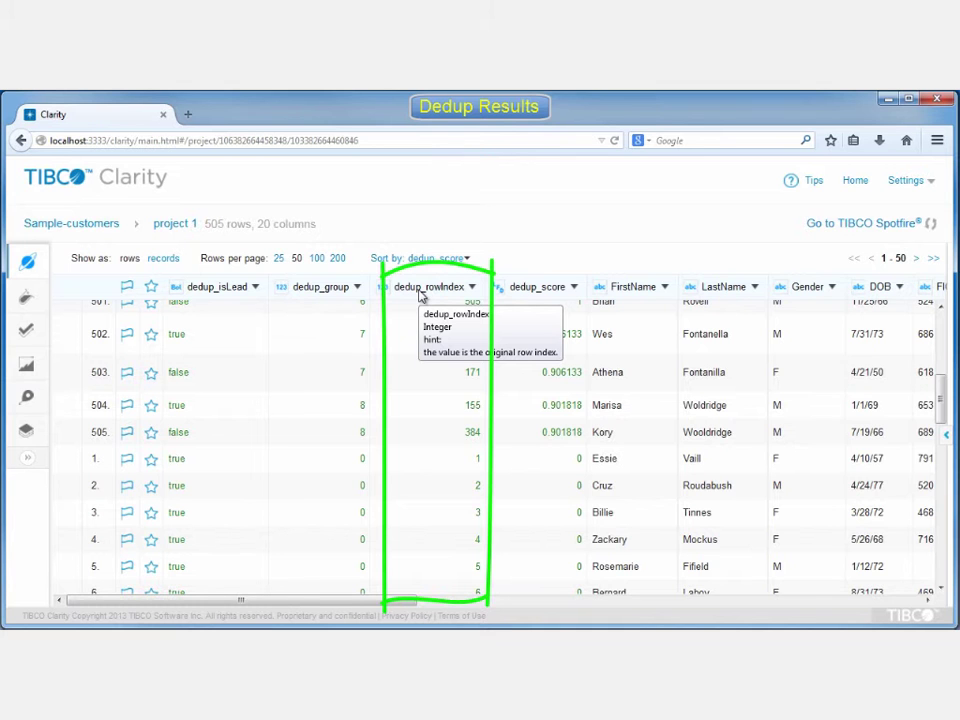
scroll(480, 440, "up", 5)
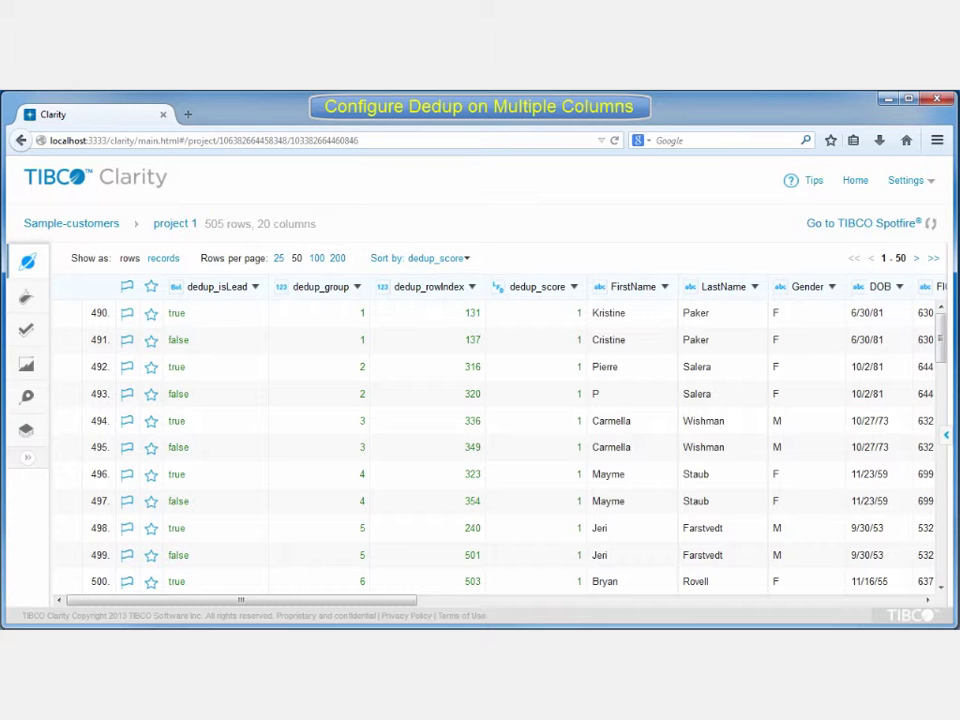
- Undo the single-column dedup run by reverting the project history to the Create project state
left_click(946, 435)
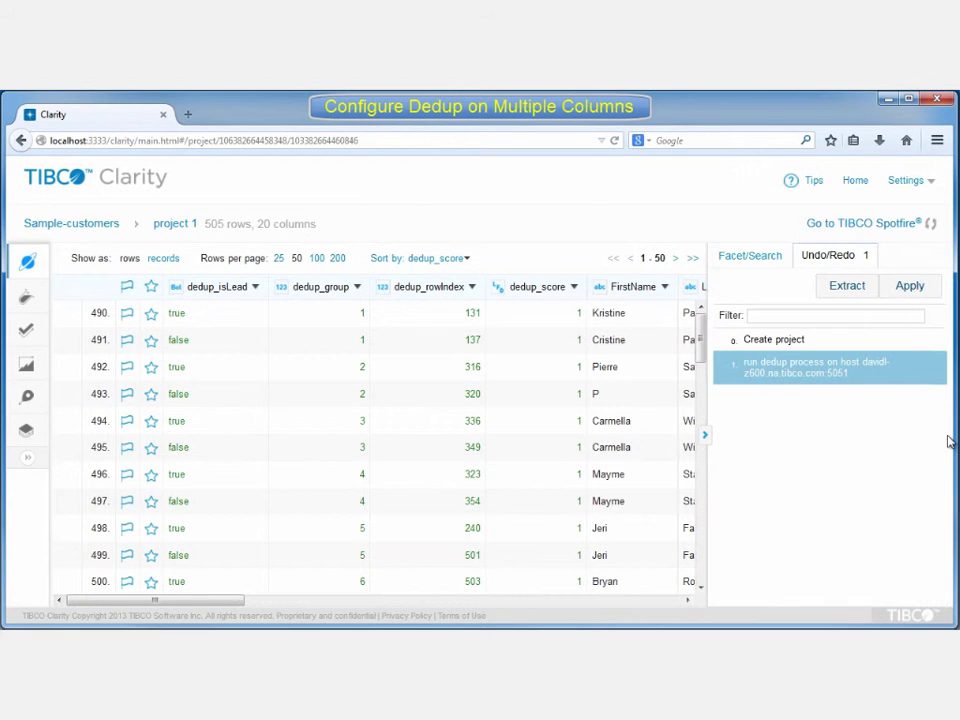
left_click(784, 341)
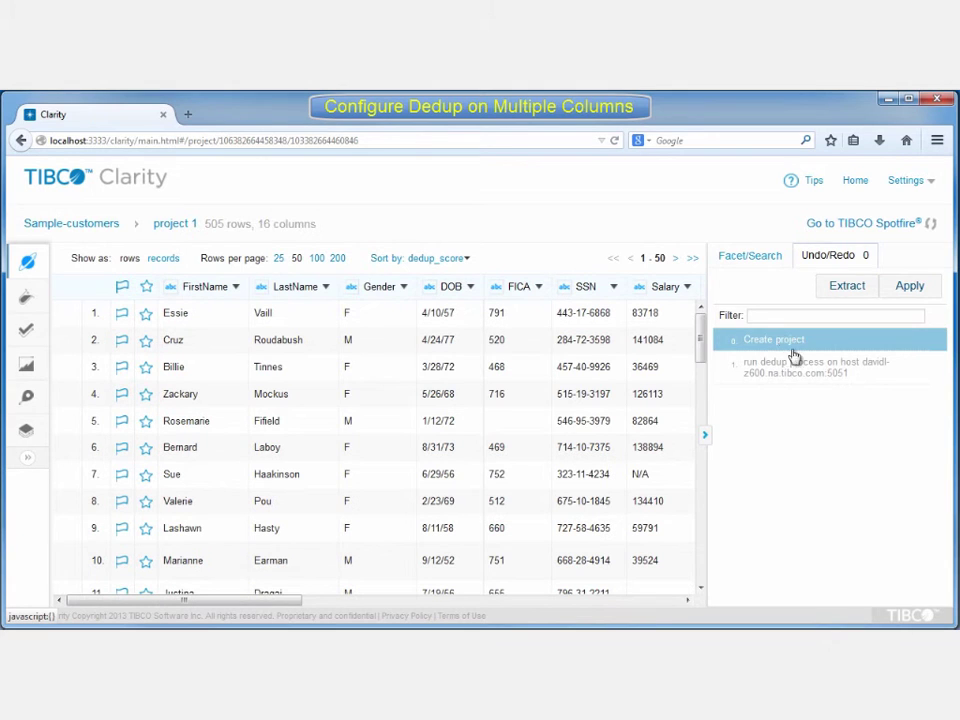
left_click(707, 439)
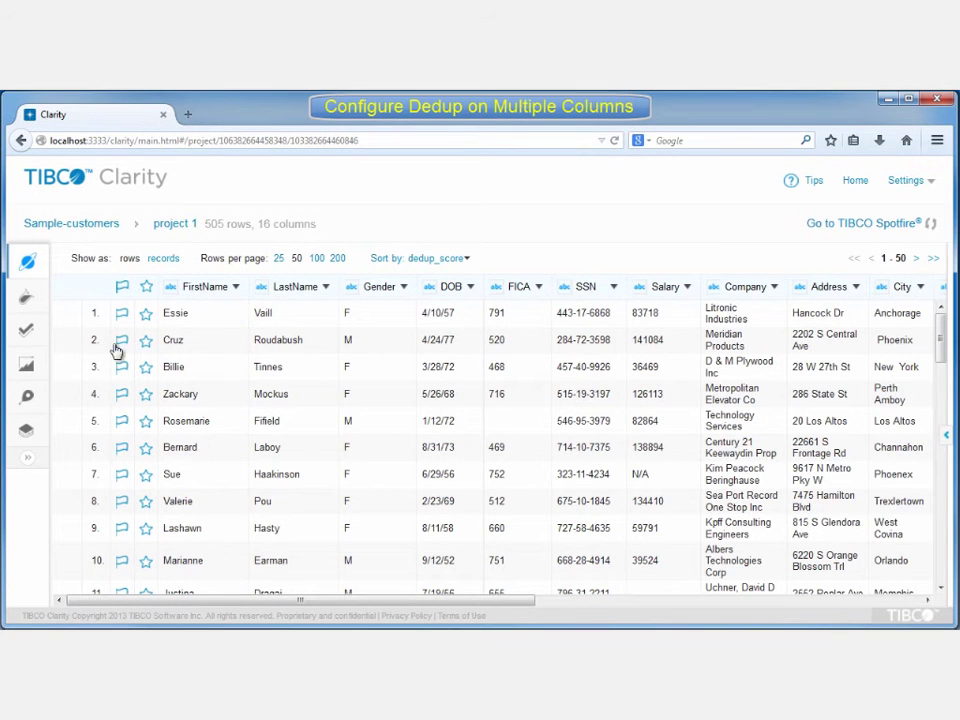
- Run Dedup on the FirstName, LastName and DOB columns of the project
left_click(98, 436)
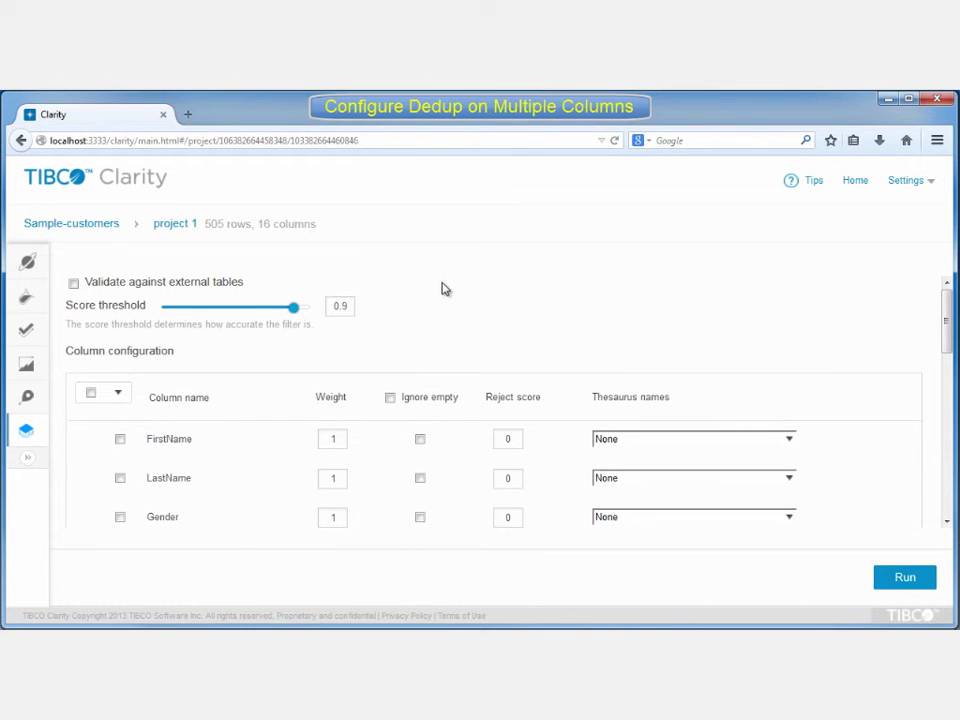
left_click(120, 439)
left_click(120, 478)
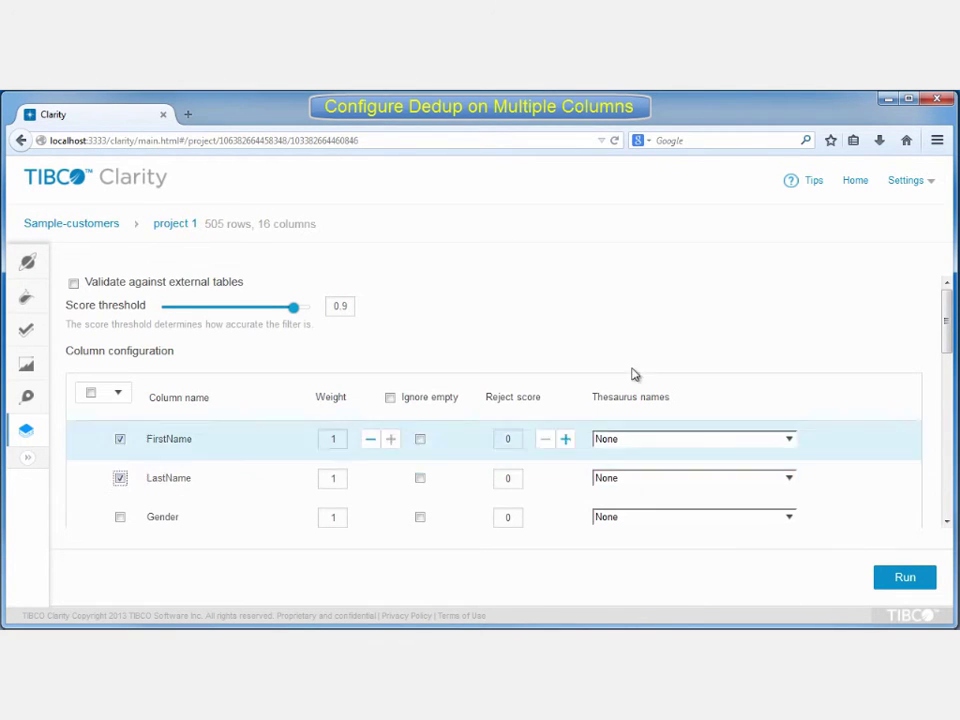
left_click_drag(947, 321, 948, 343)
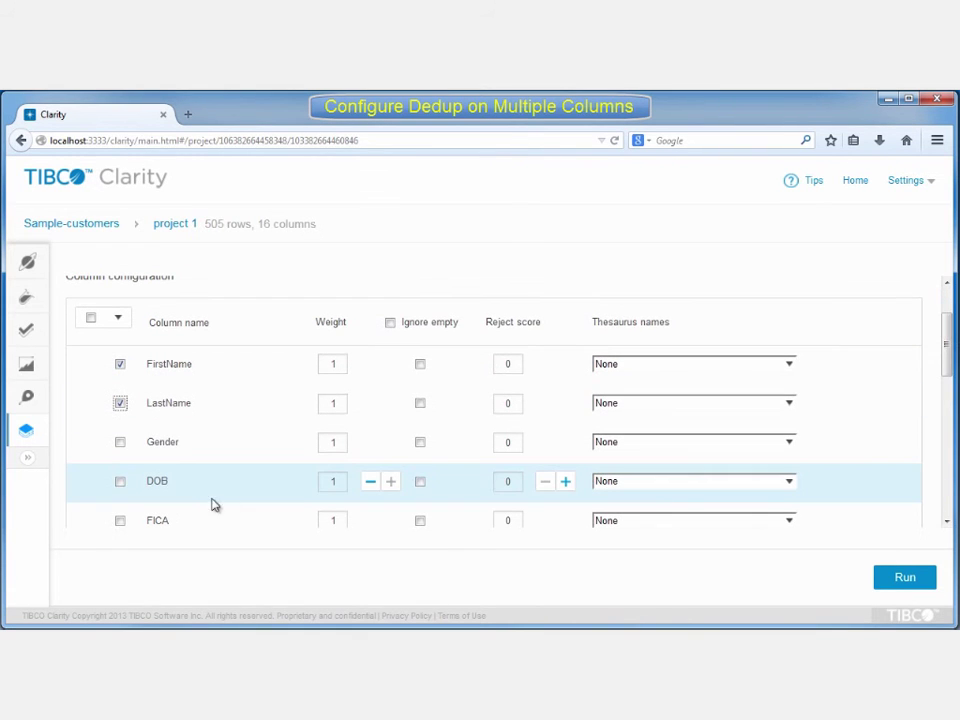
left_click(120, 482)
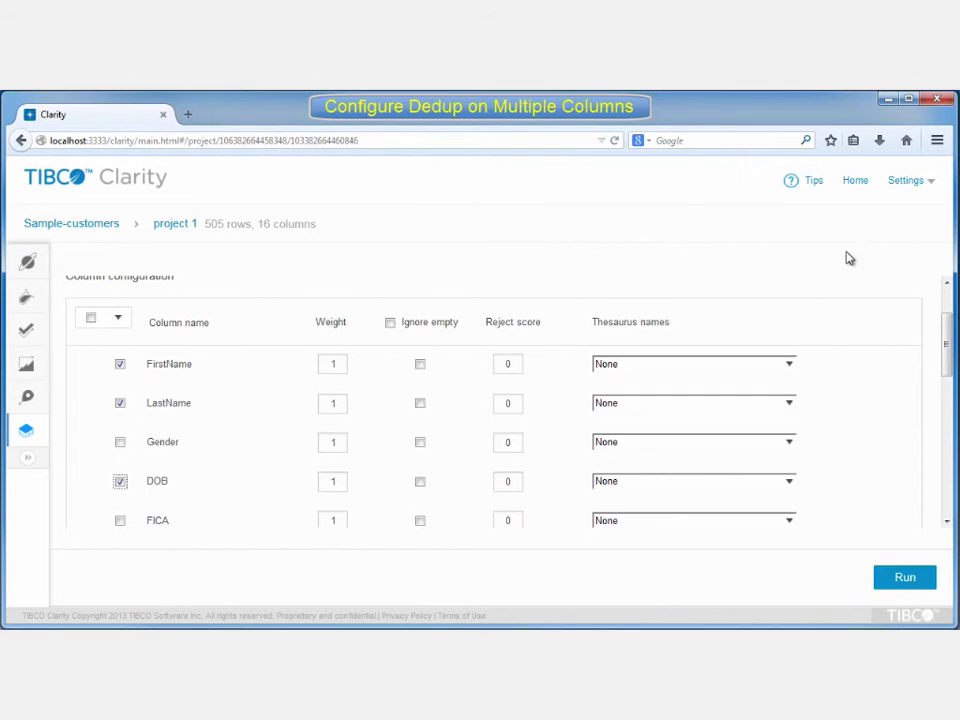
left_click(895, 578)
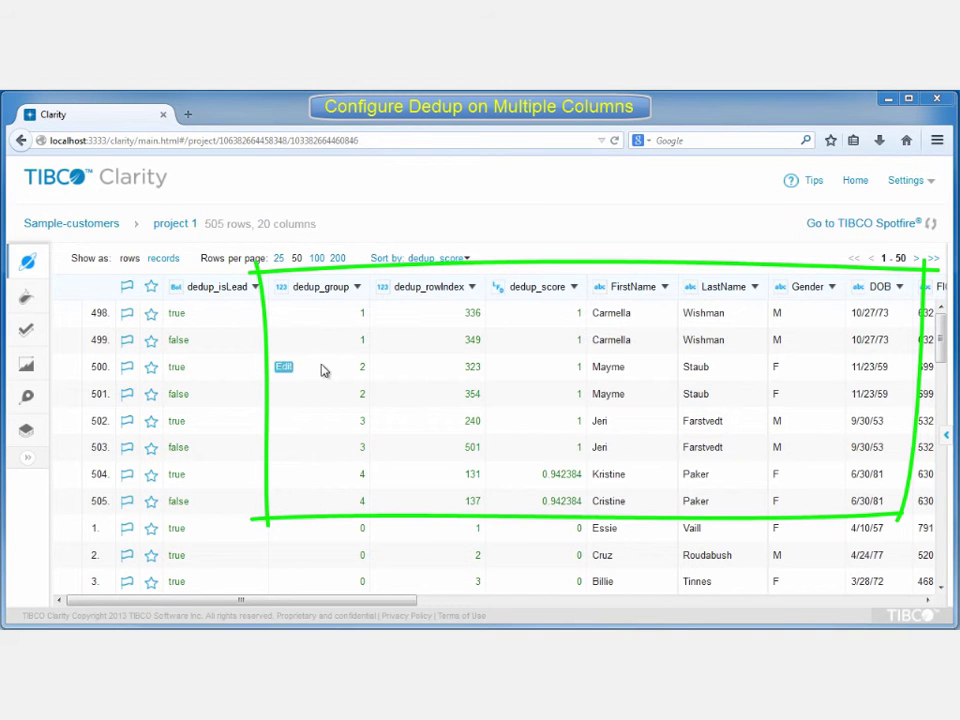
- Undo the multi-column dedup run by reverting the project history to the Create project state
left_click_drag(388, 605, 458, 602)
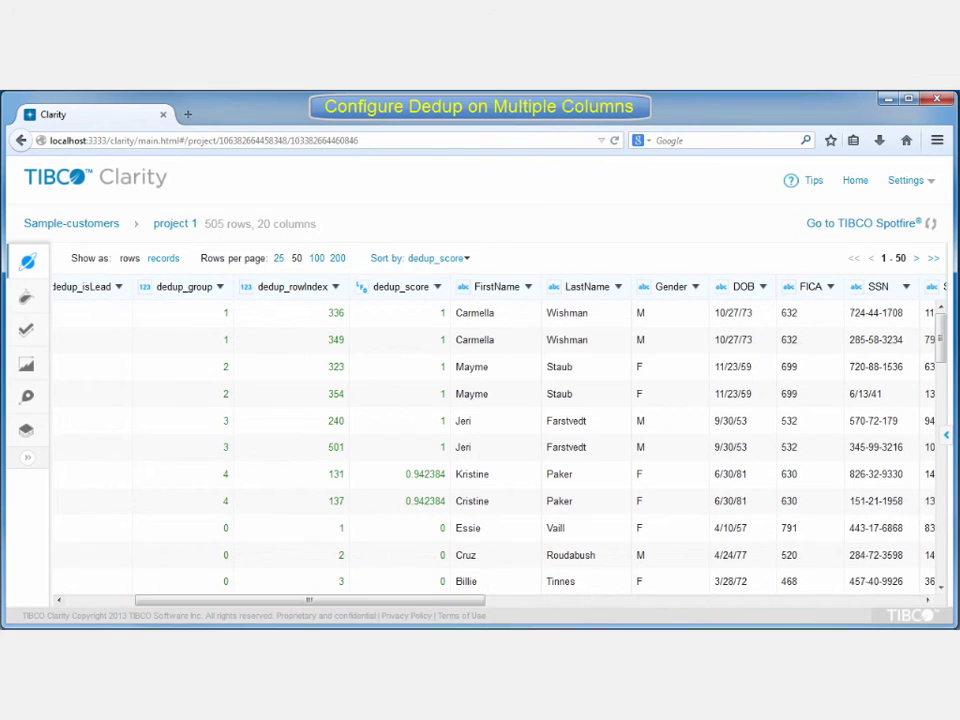
left_click(945, 438)
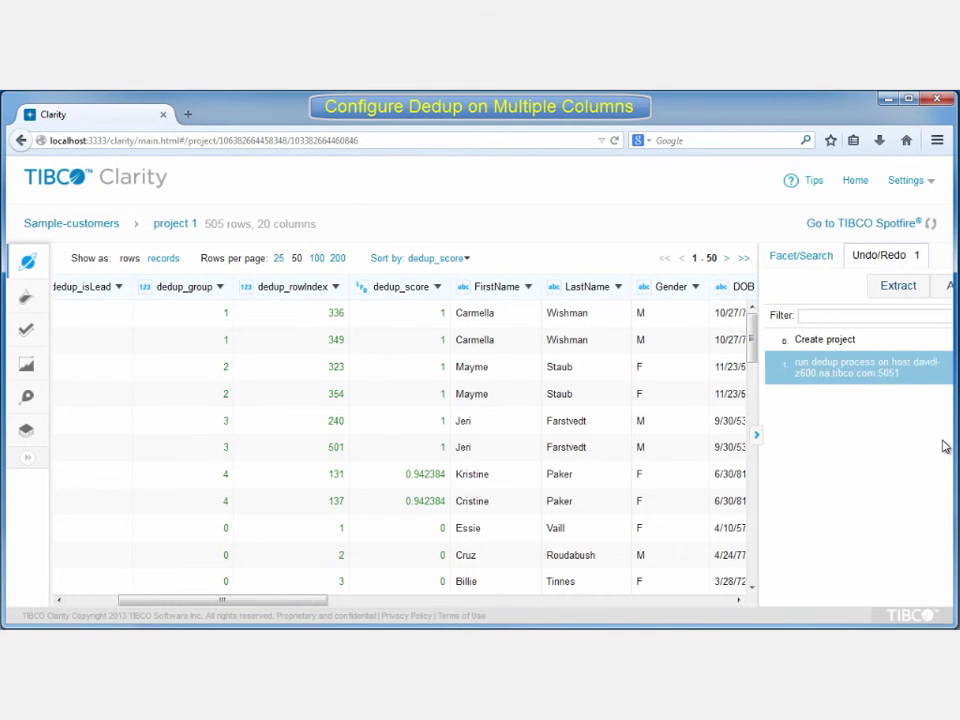
left_click(796, 345)
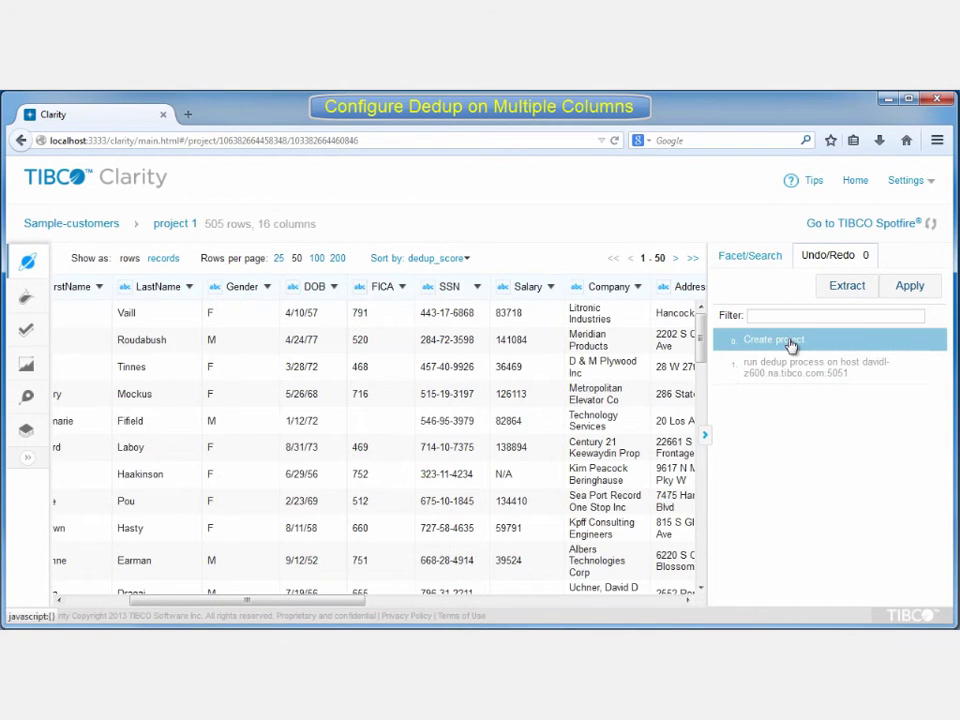
left_click(705, 435)
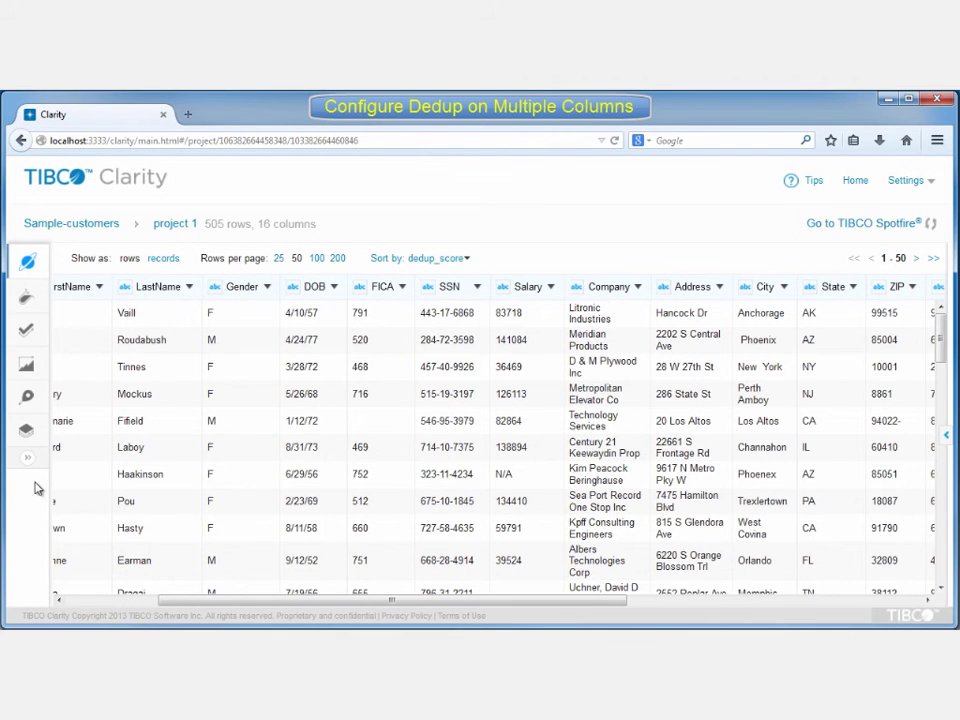
- Open the Dedup configuration and select the FirstName, LastName and DOB columns for matching
left_click(130, 440)
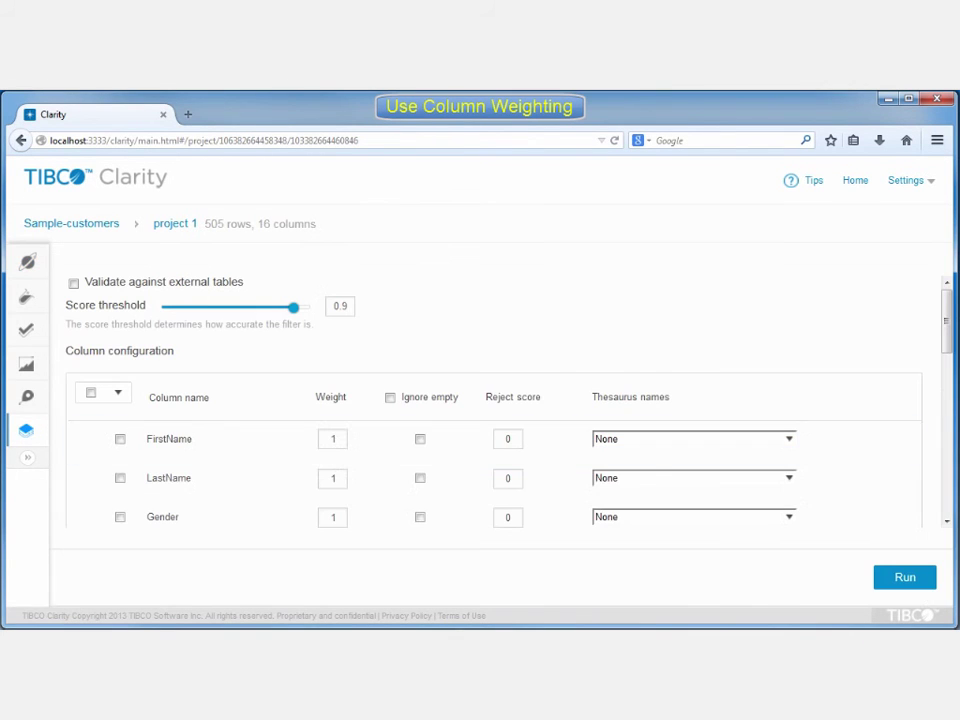
left_click(120, 438)
left_click(120, 478)
scroll(282, 527, "down", 3)
left_click(121, 477)
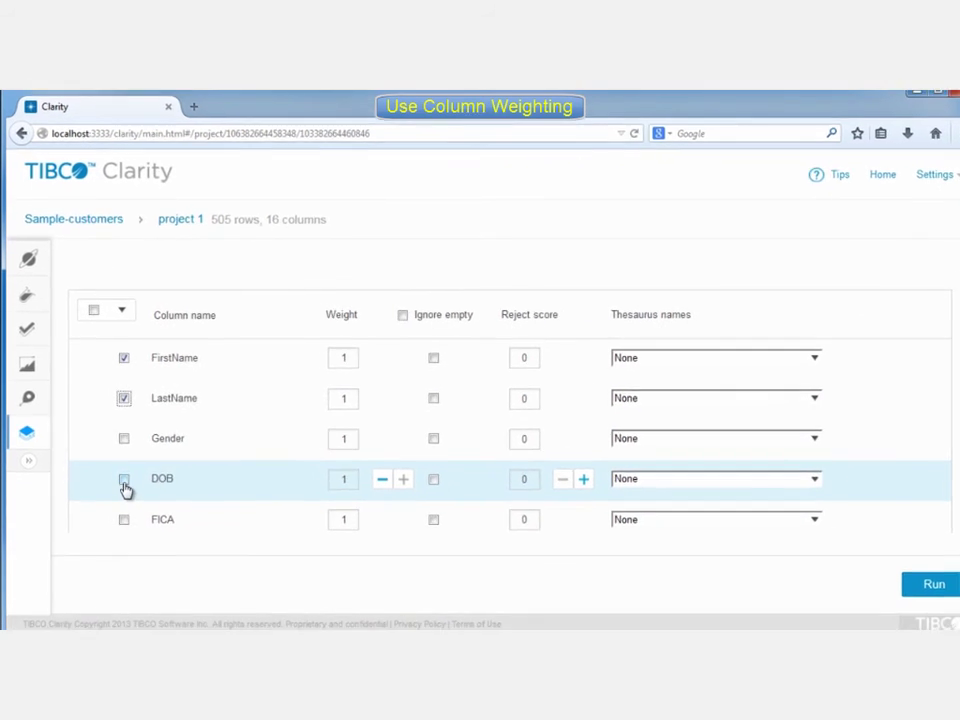
scroll(280, 500, "up", 1)
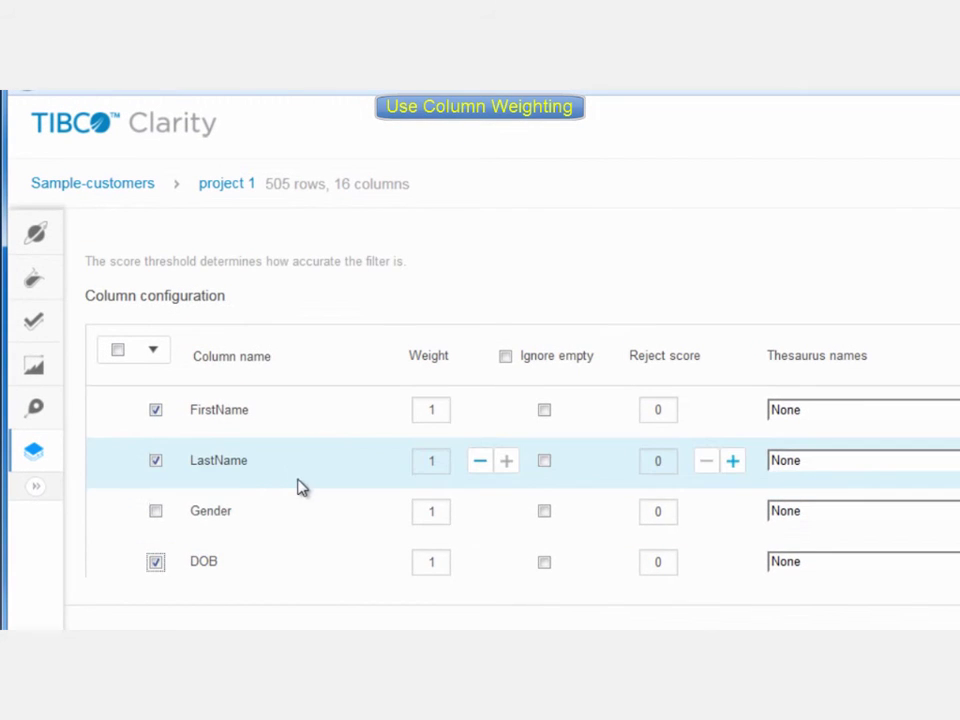
scroll(300, 490, "up", 1)
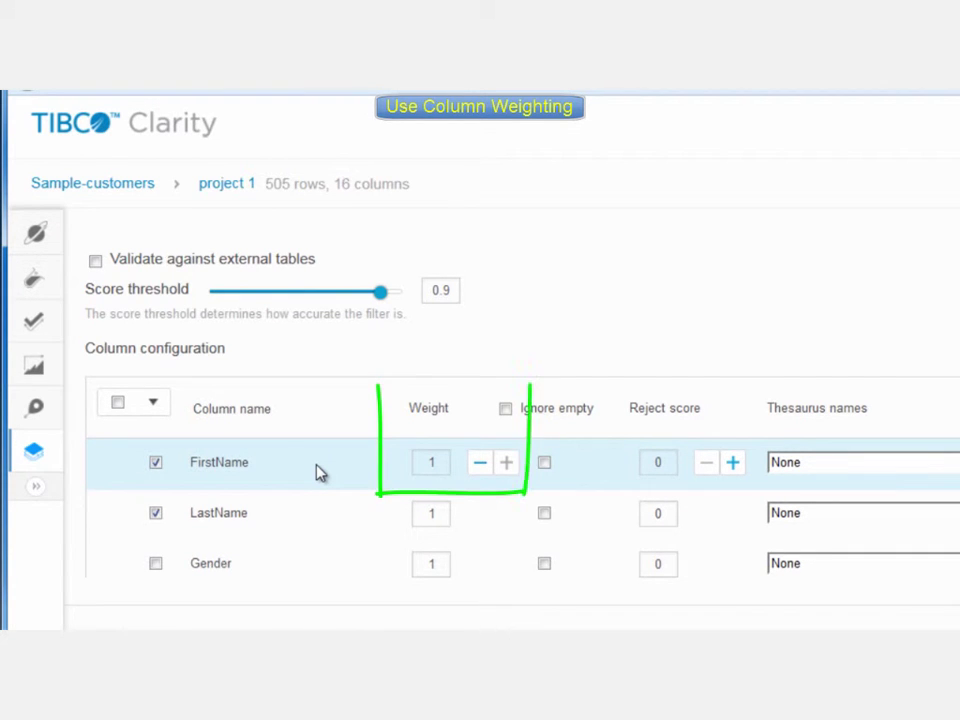
left_click(480, 465)
left_click(480, 465)
left_click(480, 466)
left_click(480, 466)
left_click(505, 466)
left_click(505, 466)
left_click(505, 466)
left_click(505, 466)
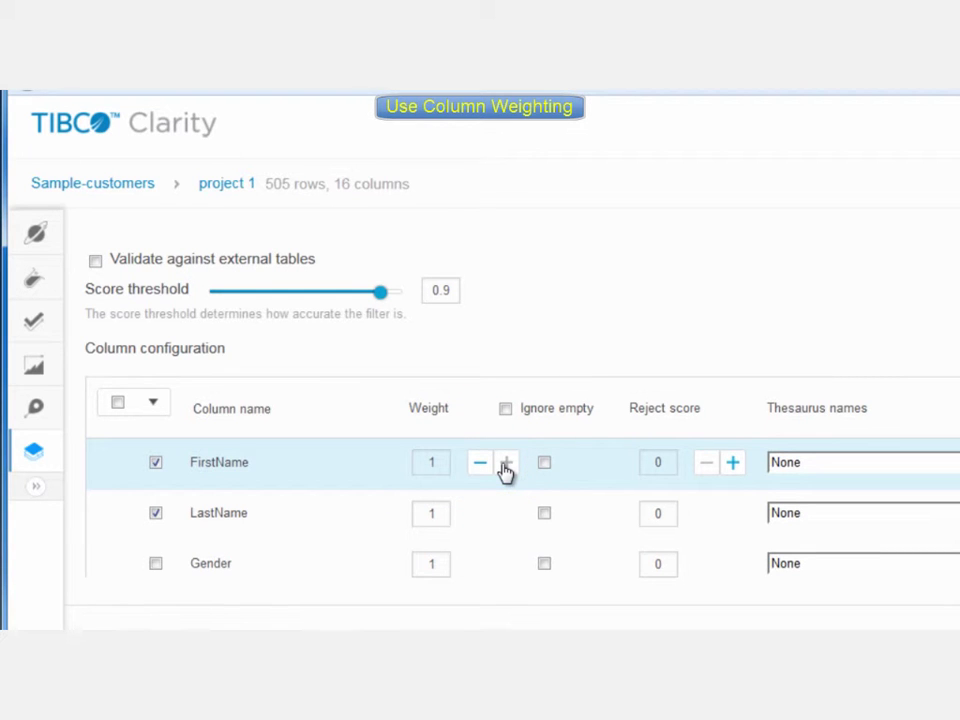
left_click(481, 466)
left_click(481, 466)
left_click(481, 466)
left_click(505, 466)
left_click(505, 466)
left_click(505, 466)
left_click(505, 466)
- Set the FirstName column's weight to 0.5 and run Dedup on the selected columns
left_click(480, 465)
left_click(480, 465)
left_click(480, 465)
left_click(480, 465)
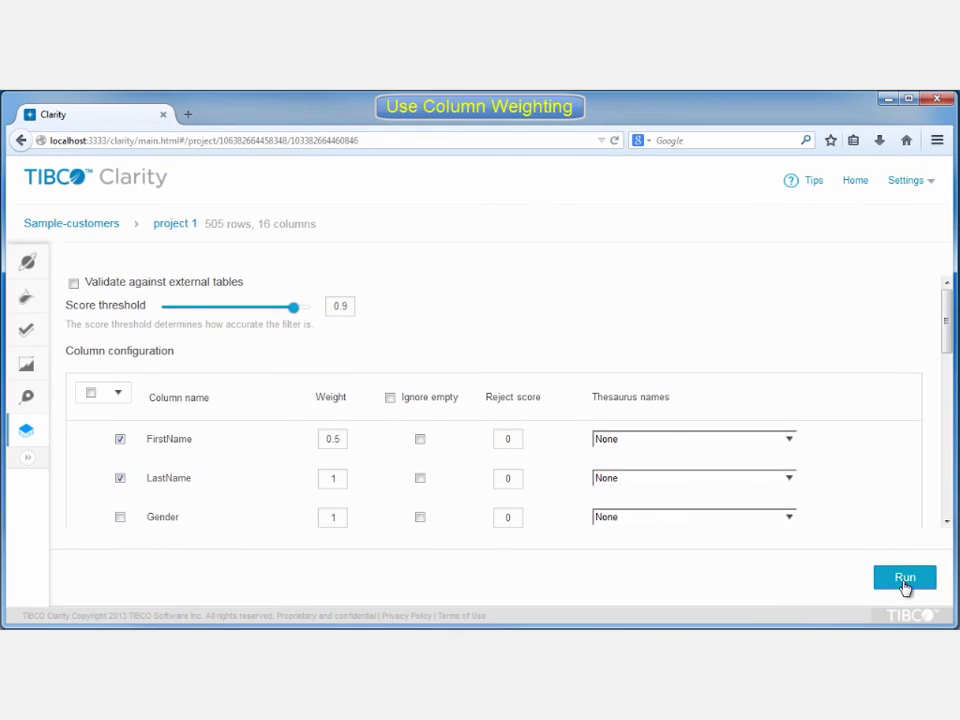
left_click(904, 579)
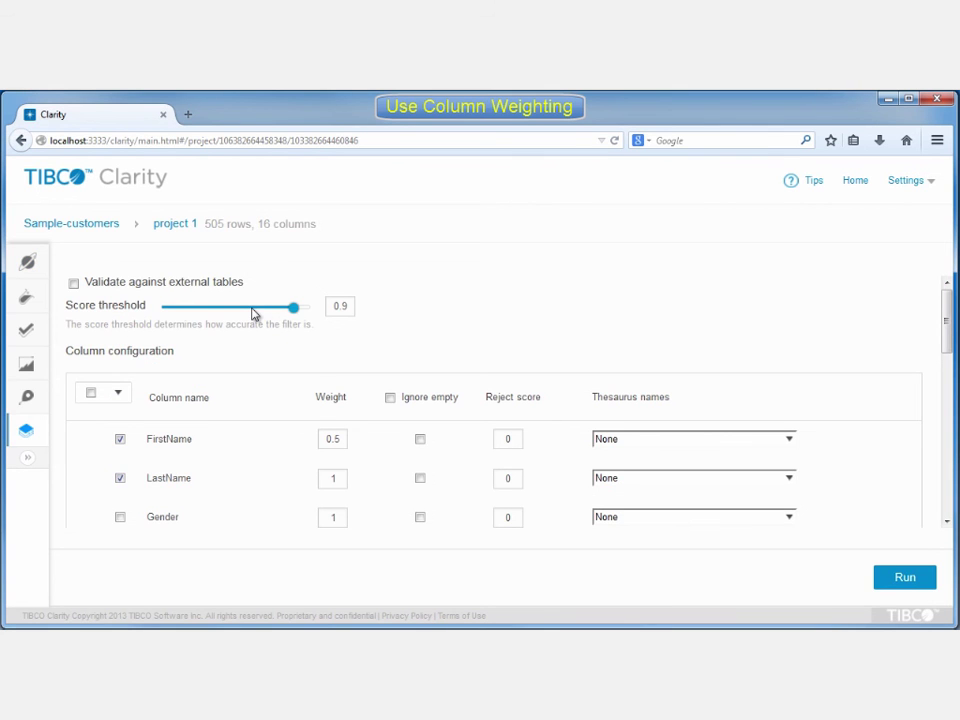
- Lower the Dedup score threshold to 0.6 and run Dedup again with the weighted columns
left_click(250, 310)
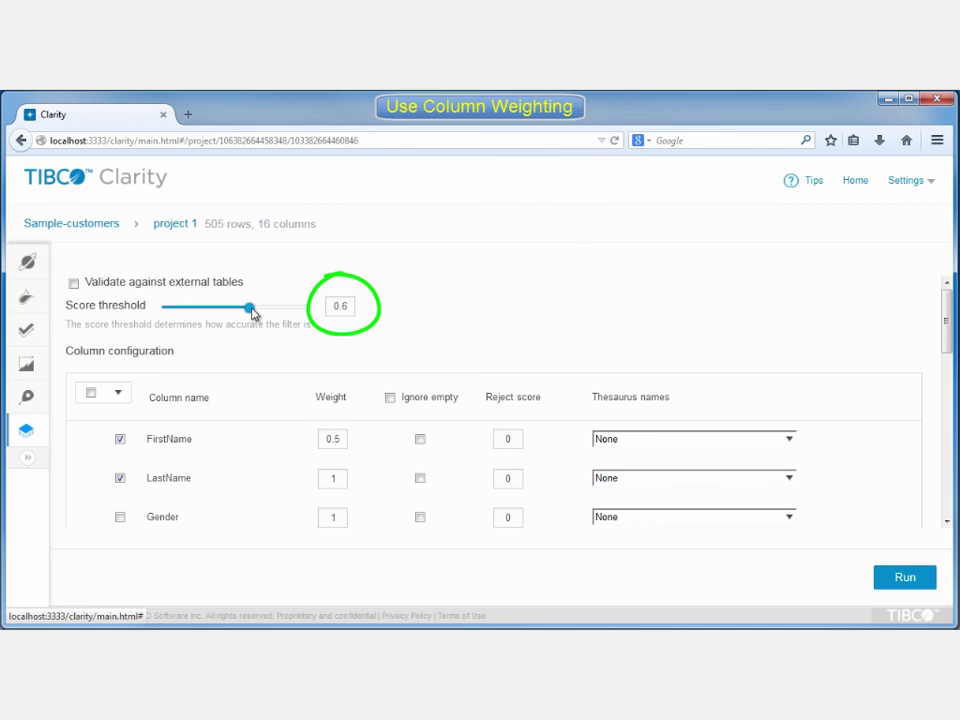
left_click(907, 579)
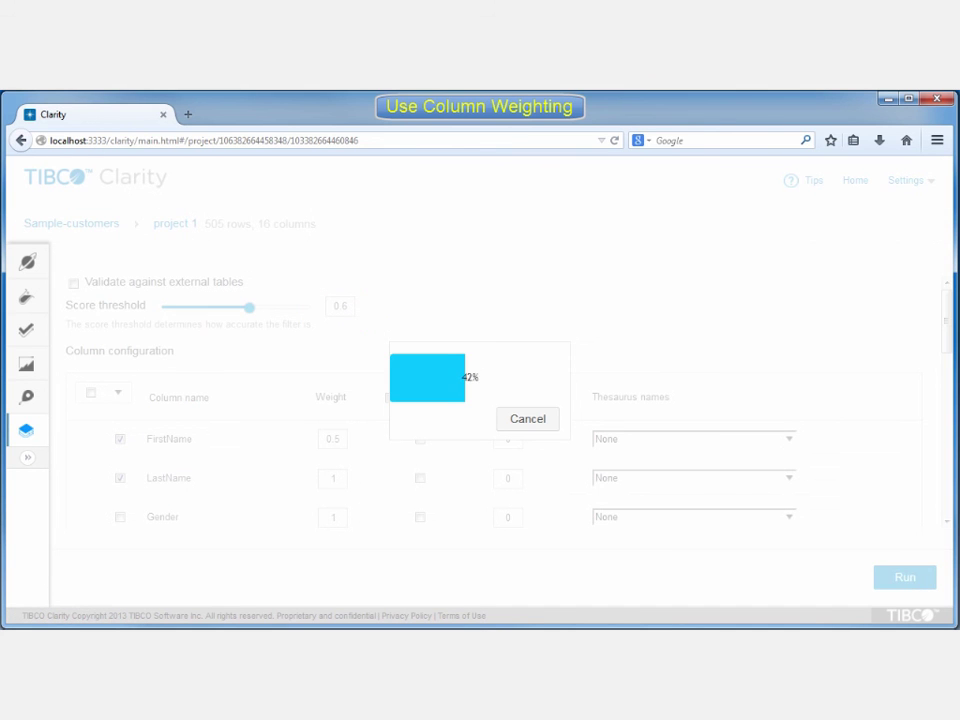